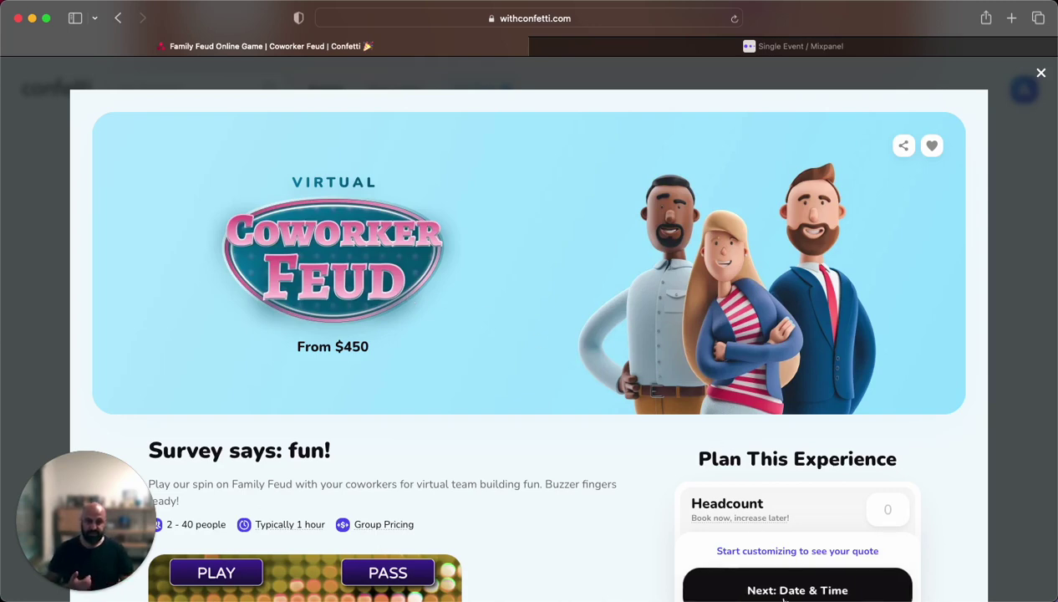
Review the Virtual Coworker Feud page, covering its price, description, alternative versions, inclusions, requirements and further customer reviews
double_click(331, 346)
scroll(390, 348, "down", 5)
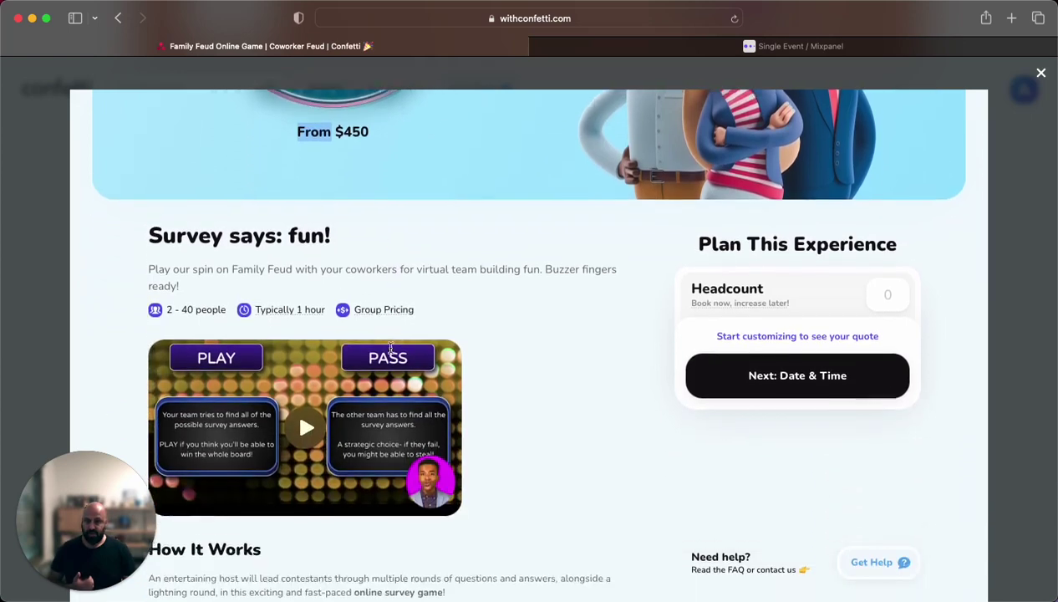
scroll(391, 348, "up", 1)
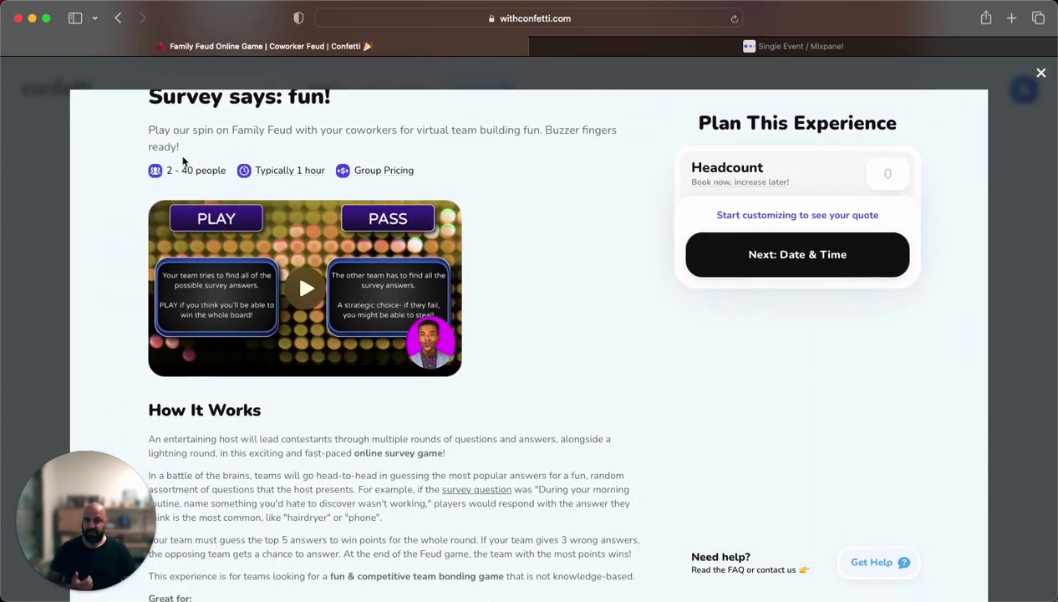
scroll(312, 515, "down", 3)
scroll(314, 518, "down", 4)
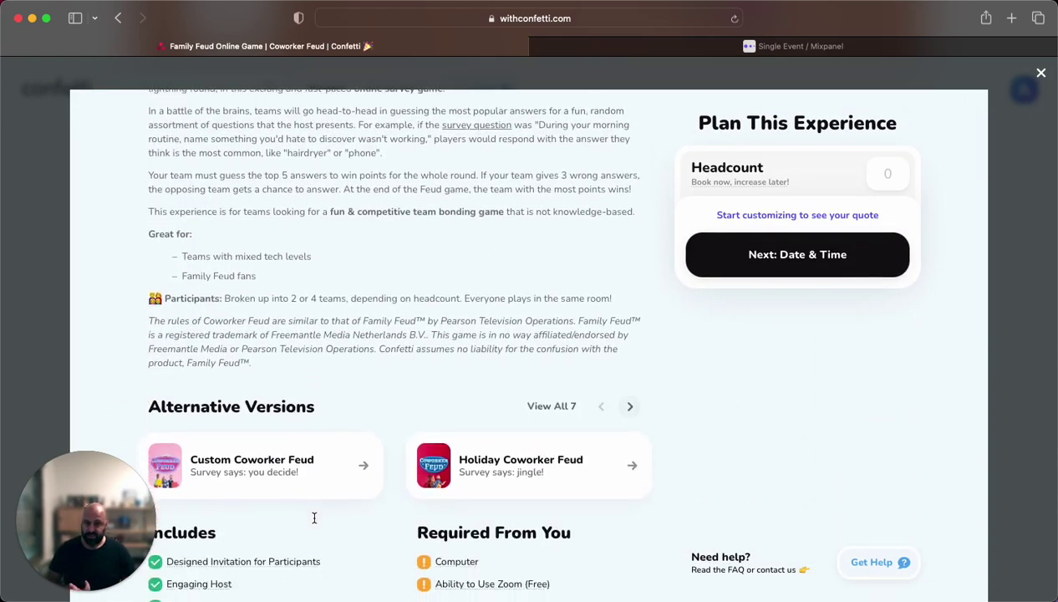
scroll(314, 518, "down", 6)
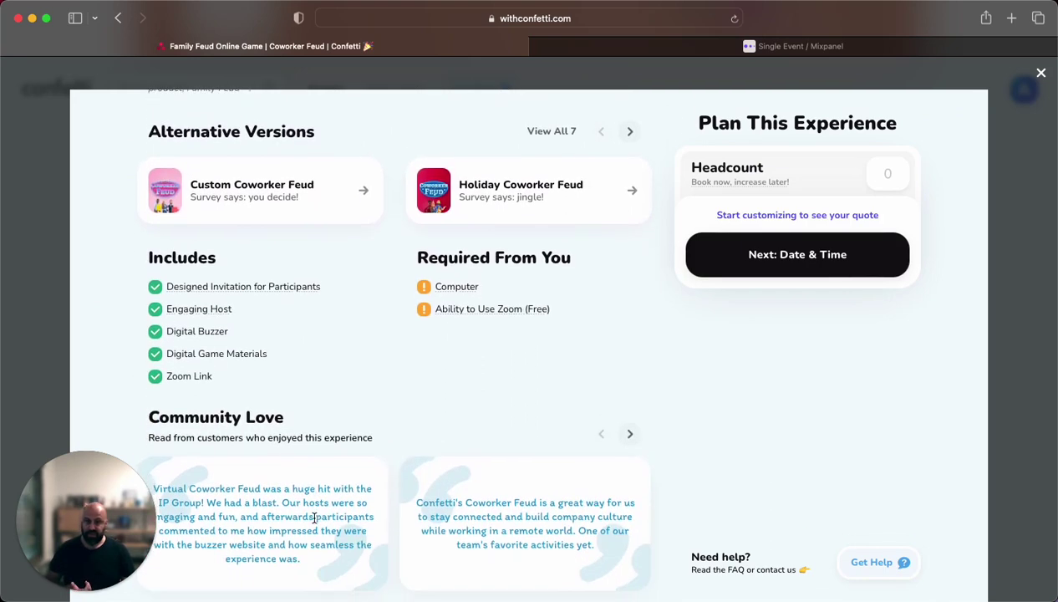
scroll(314, 518, "up", 2)
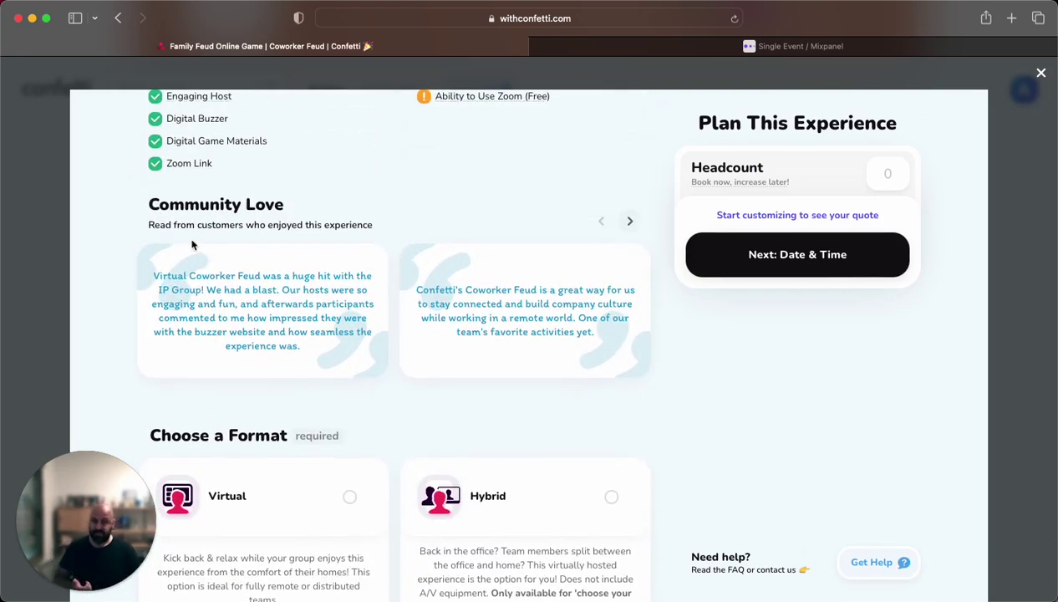
left_click(631, 223)
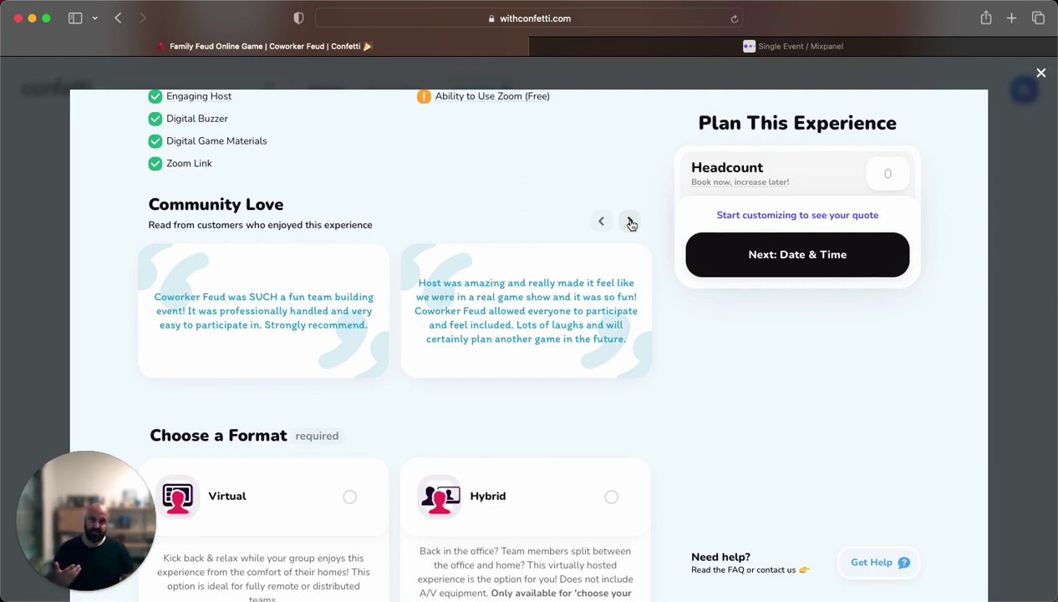
left_click(631, 222)
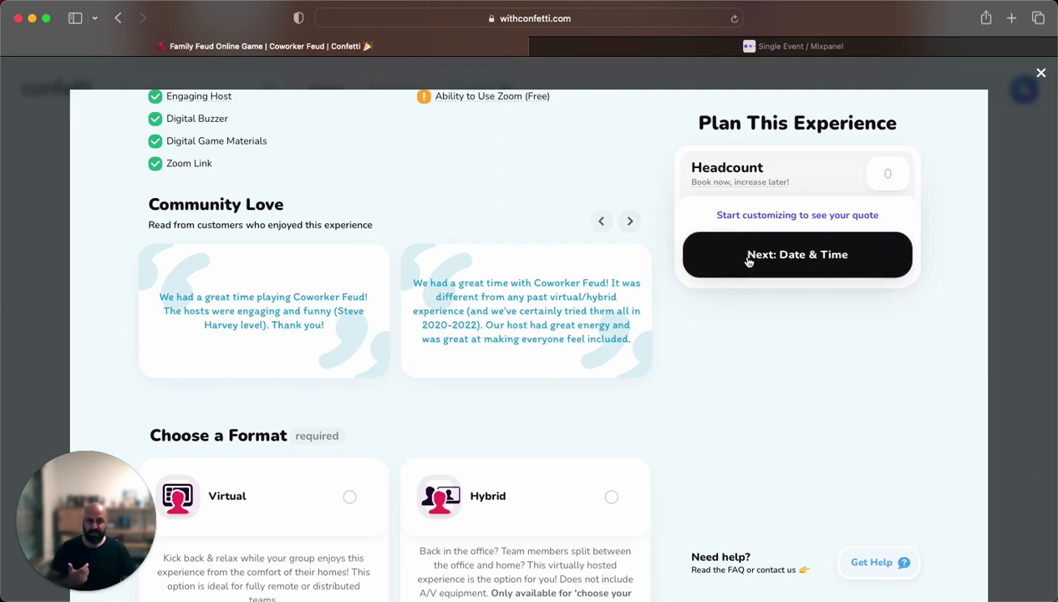
Set the experience's headcount to 40 and choose the Virtual format
left_click(884, 176)
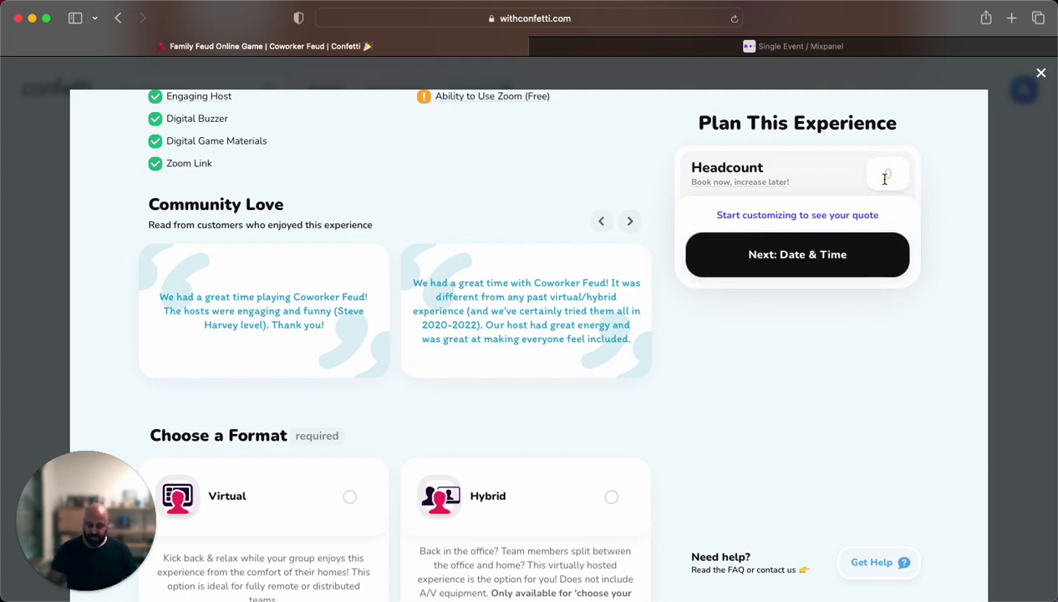
type("40")
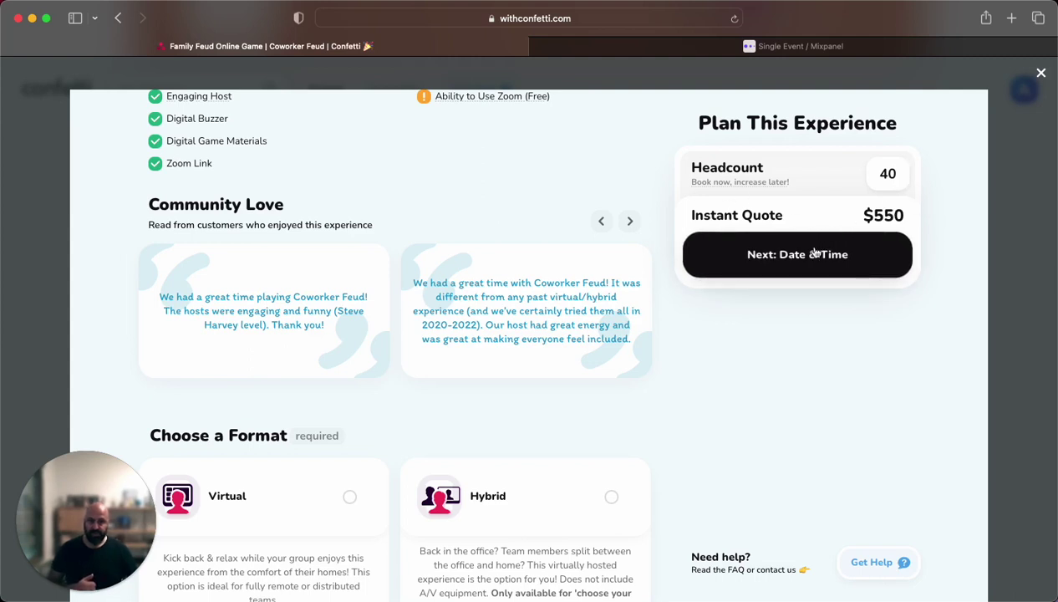
scroll(451, 335, "down", 4)
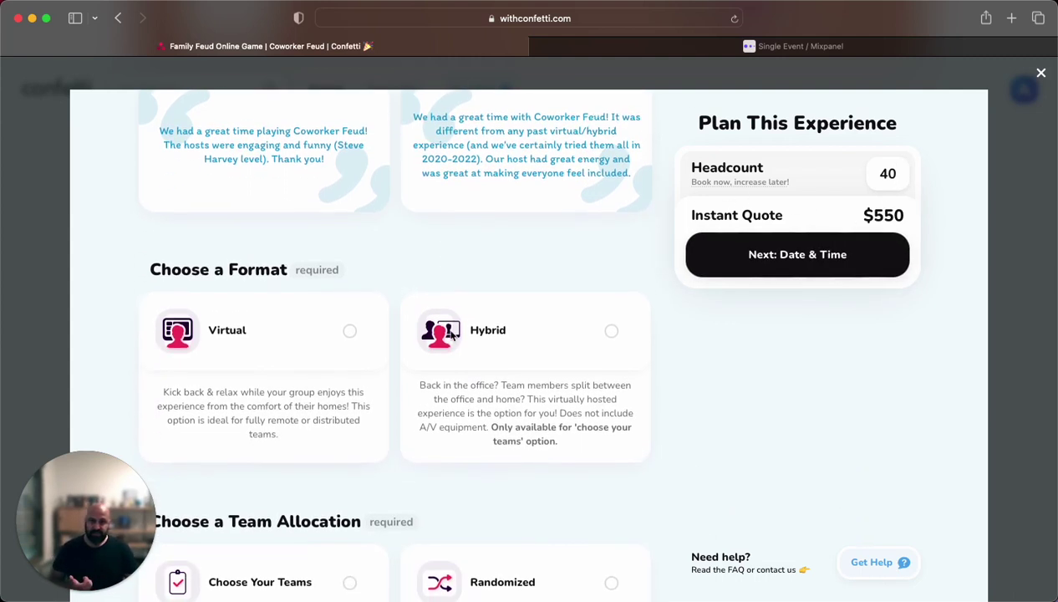
left_click(350, 328)
Choose the Randomized team allocation and enter 12 as the number of times played
scroll(366, 386, "down", 4)
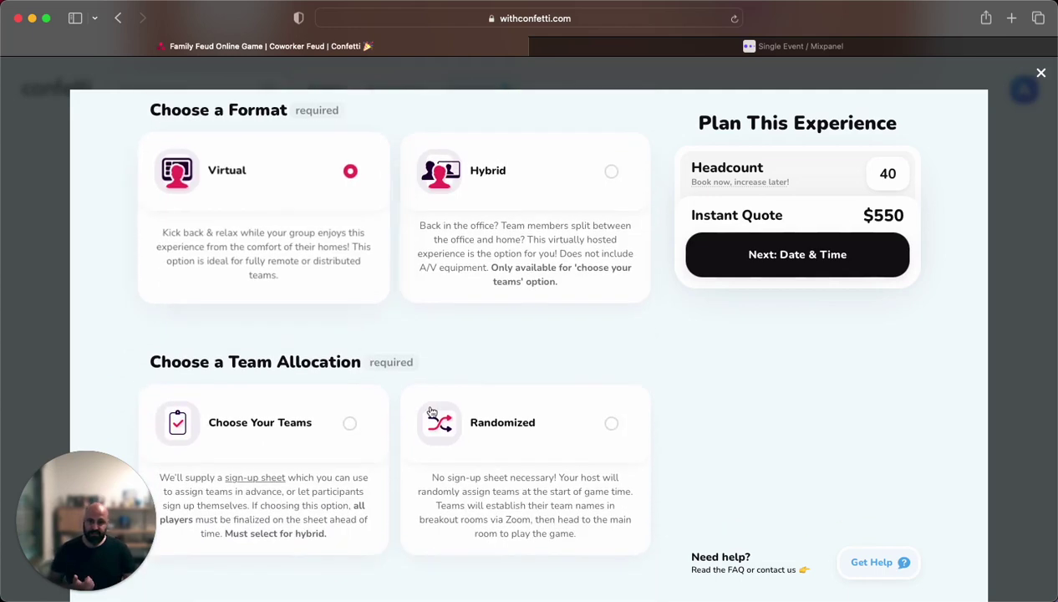
left_click(580, 430)
scroll(578, 429, "down", 6)
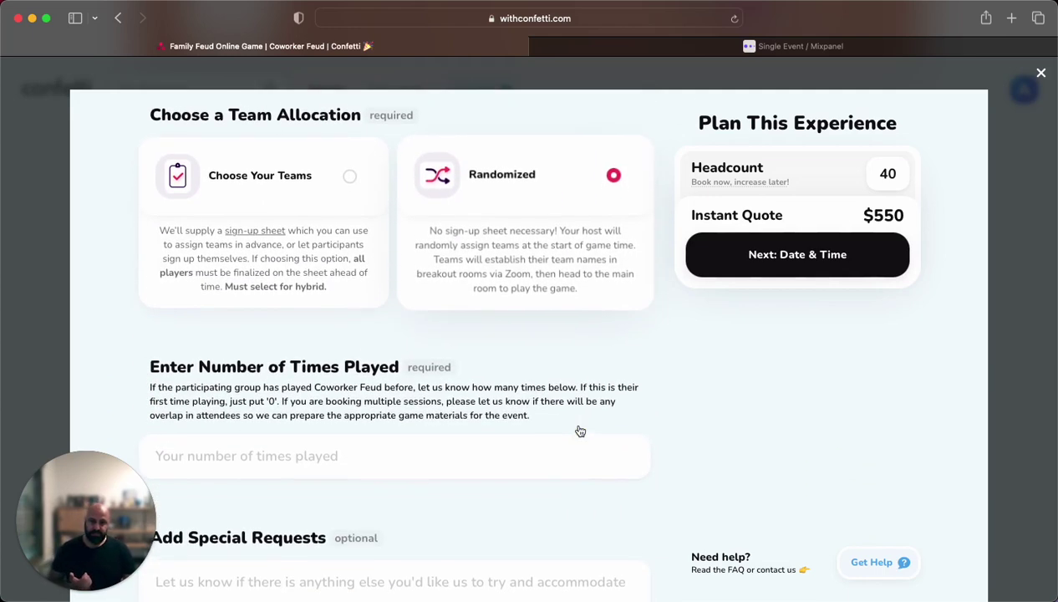
left_click(526, 443)
type("12")
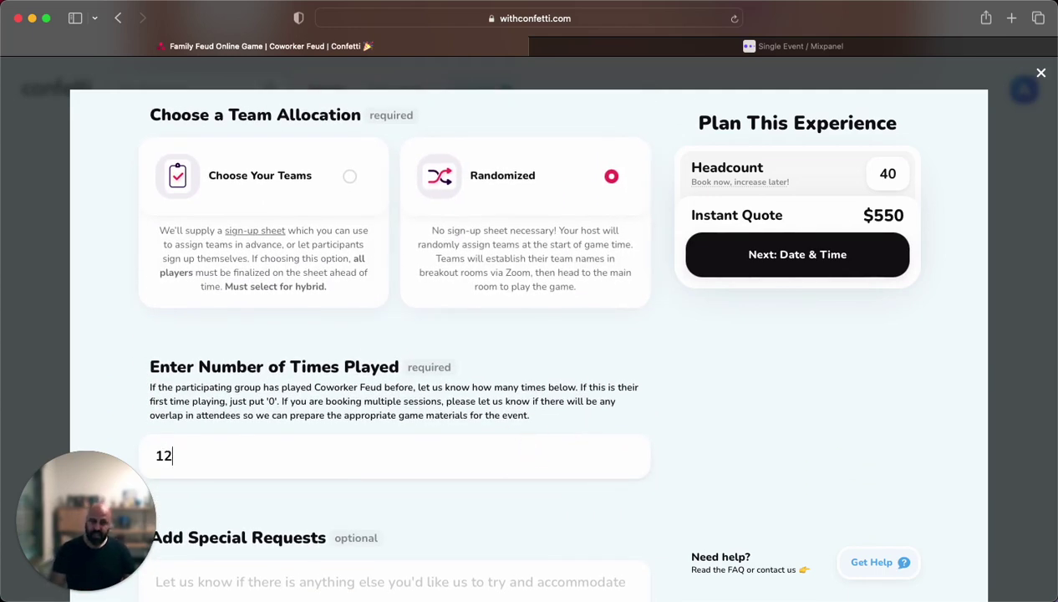
View the help FAQ for the Coworker Feud experience and close it again
scroll(549, 368, "up", 1)
scroll(550, 368, "up", 10)
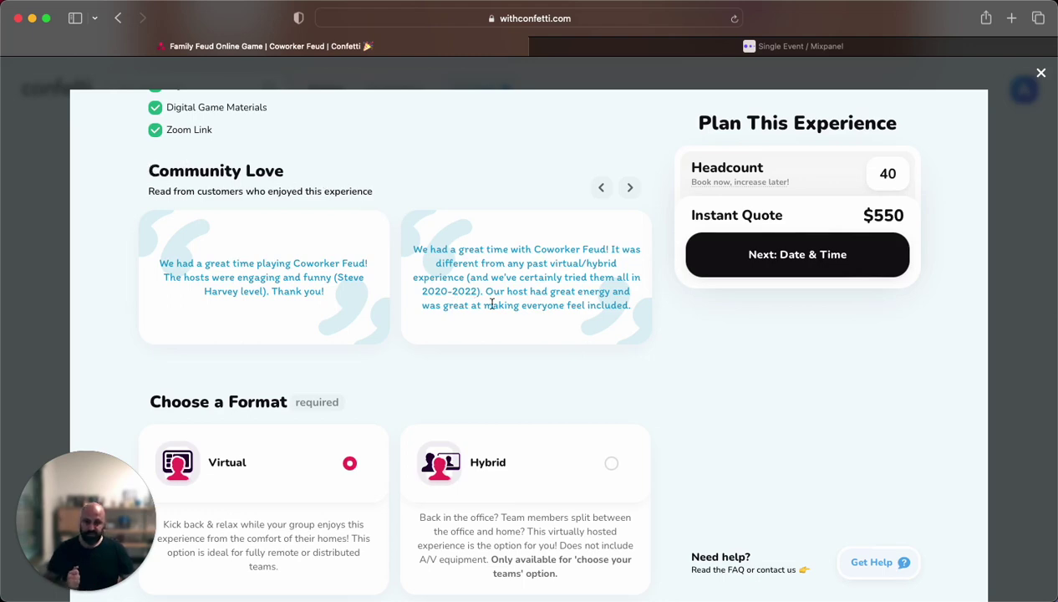
left_click(874, 573)
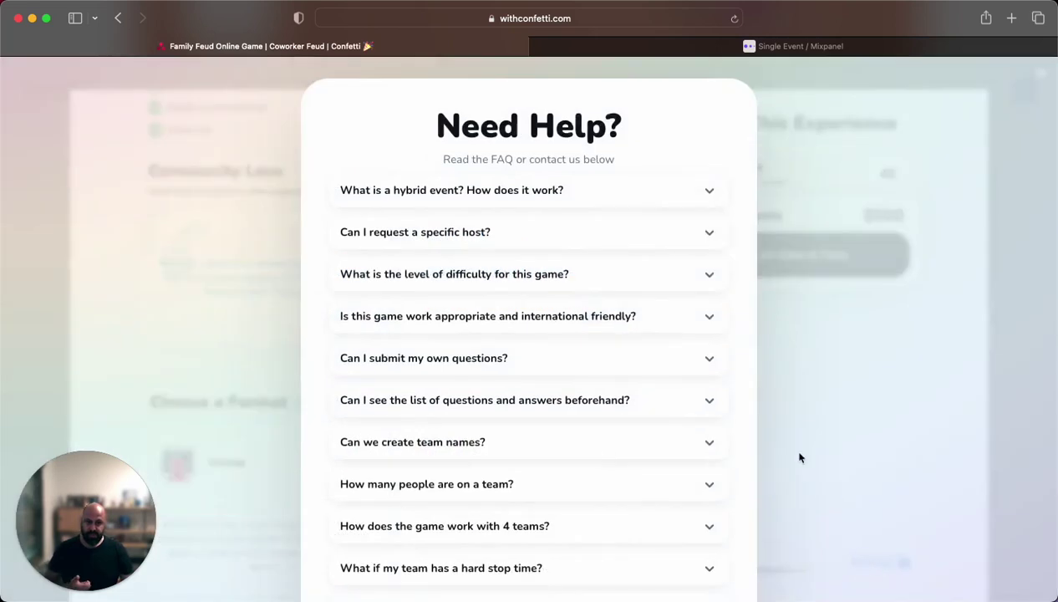
left_click(828, 399)
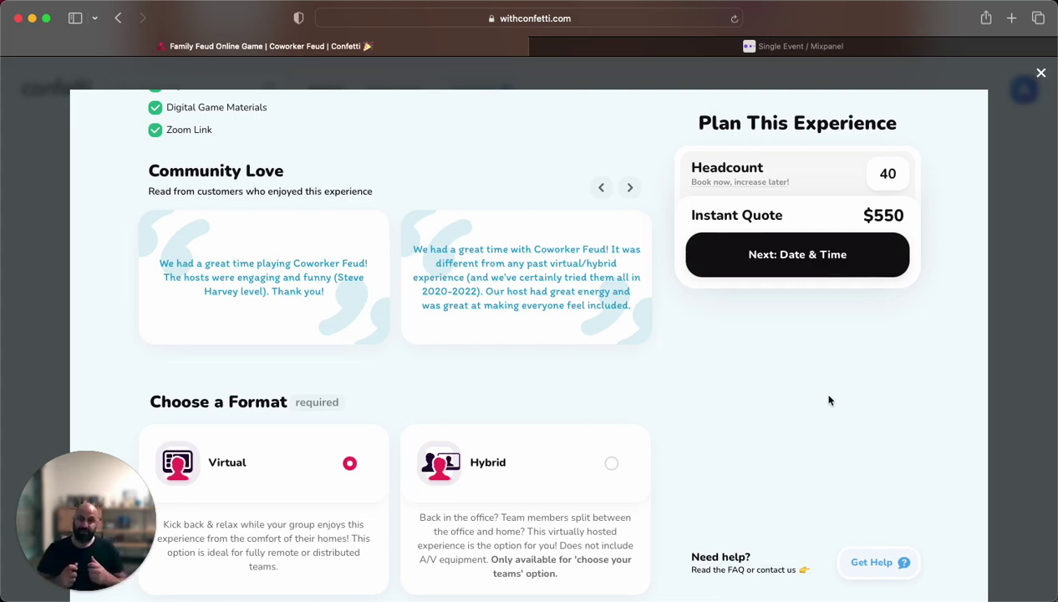
Switch to Mixpanel, show the Events list and expand the most recent Plan Experience Started event
left_click(666, 52)
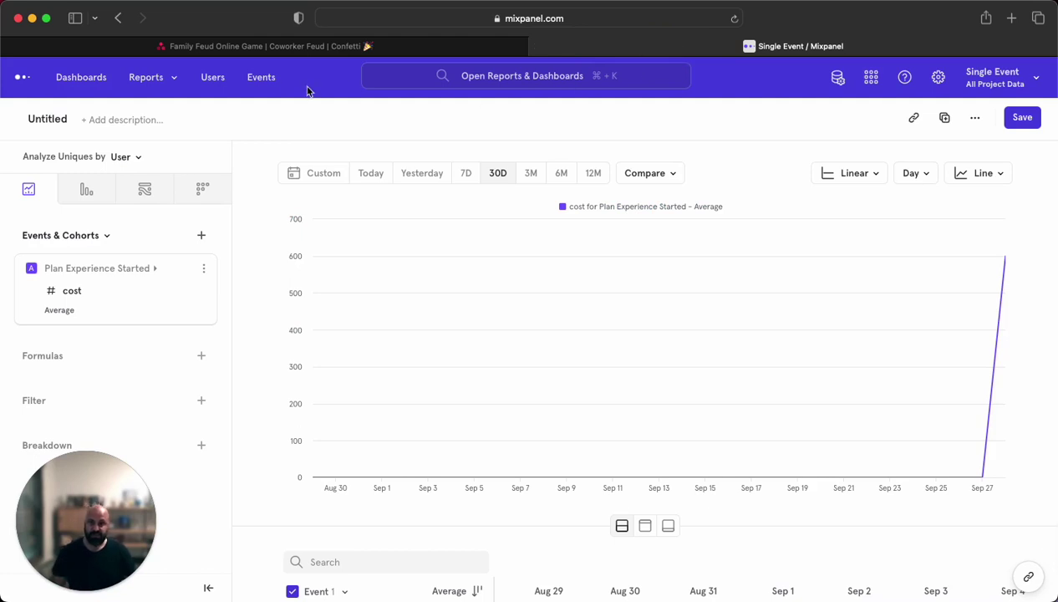
left_click(251, 79)
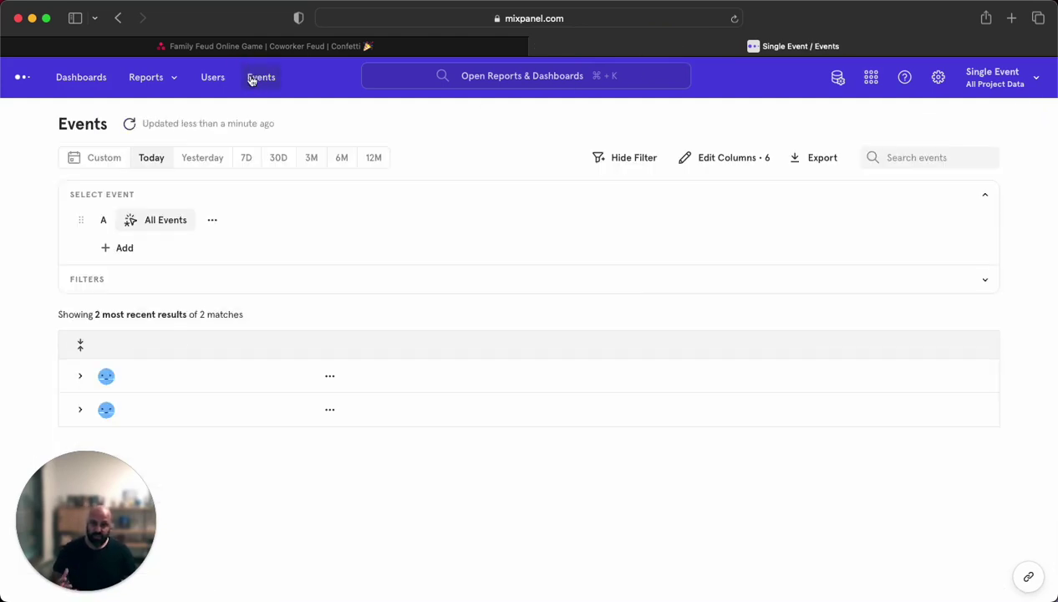
left_click(80, 375)
scroll(287, 457, "down", 2)
scroll(287, 456, "down", 5)
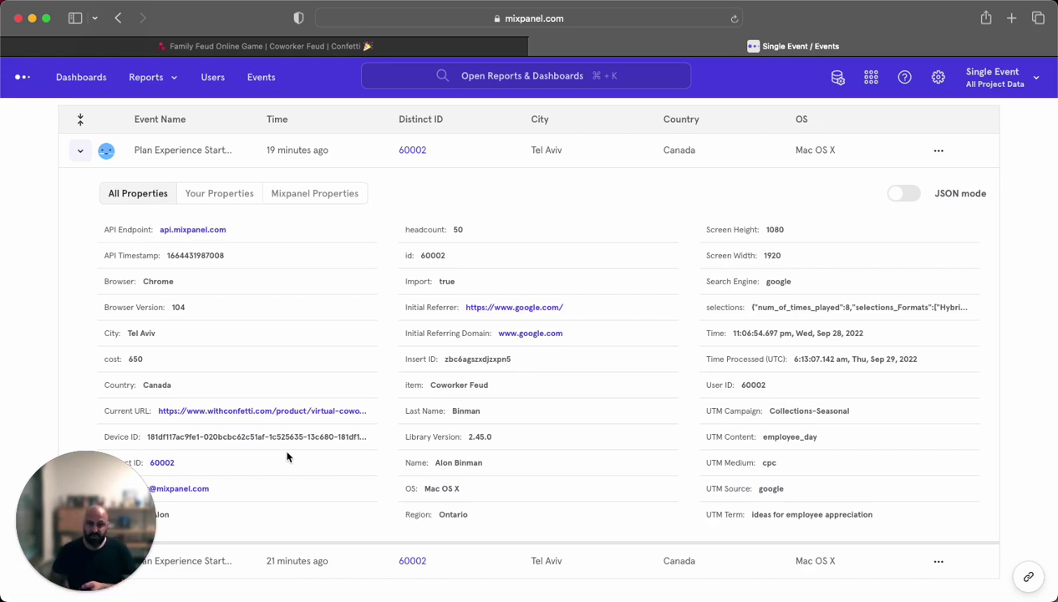
Examine the event's item, cost, headcount and selections properties
left_click_drag(430, 384, 503, 384)
scroll(470, 386, "down", 1)
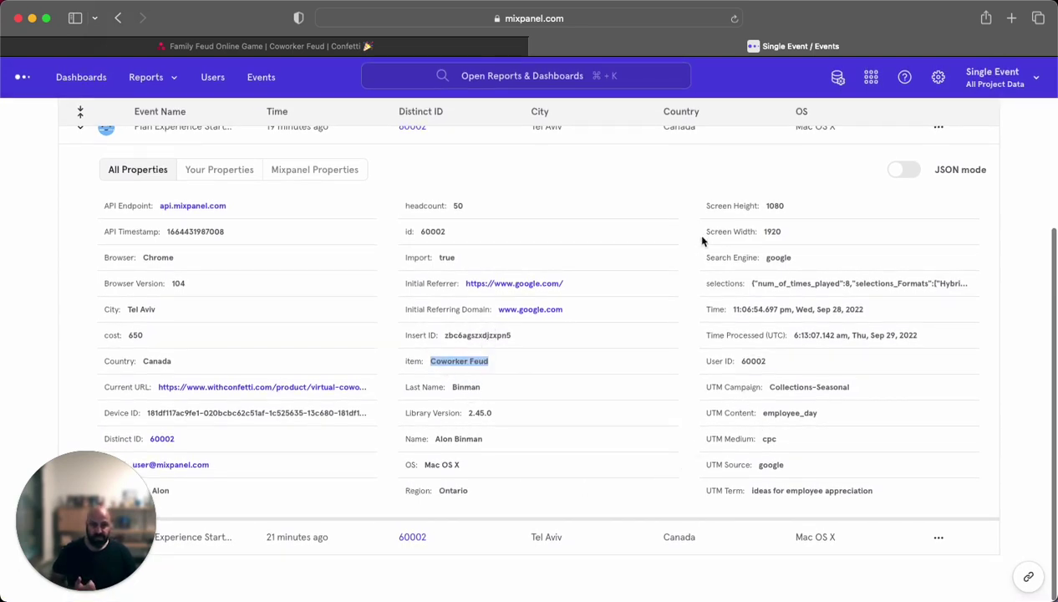
scroll(370, 274, "down", 1)
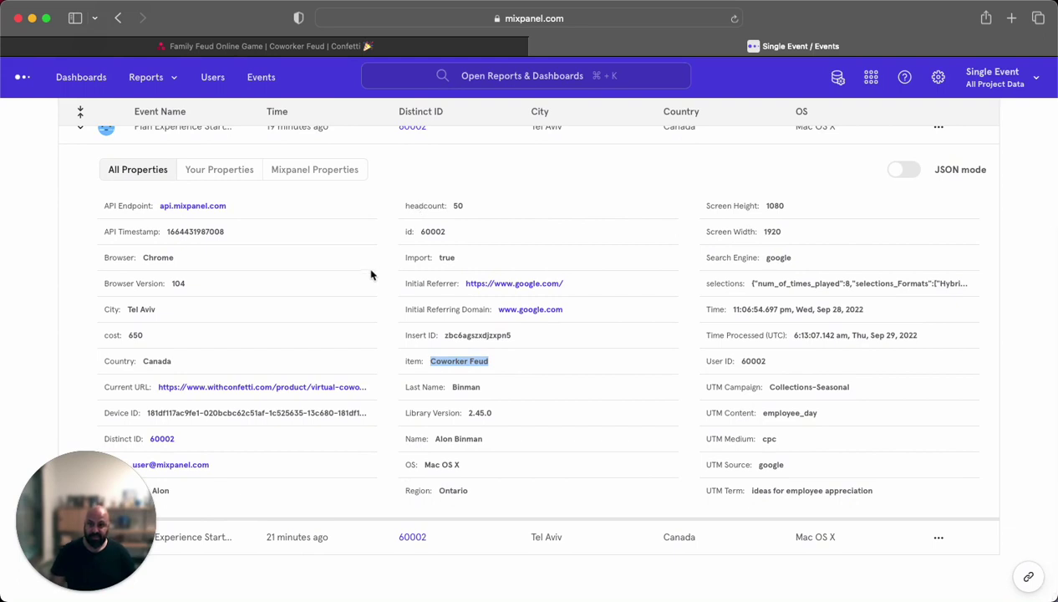
triple_click(204, 337)
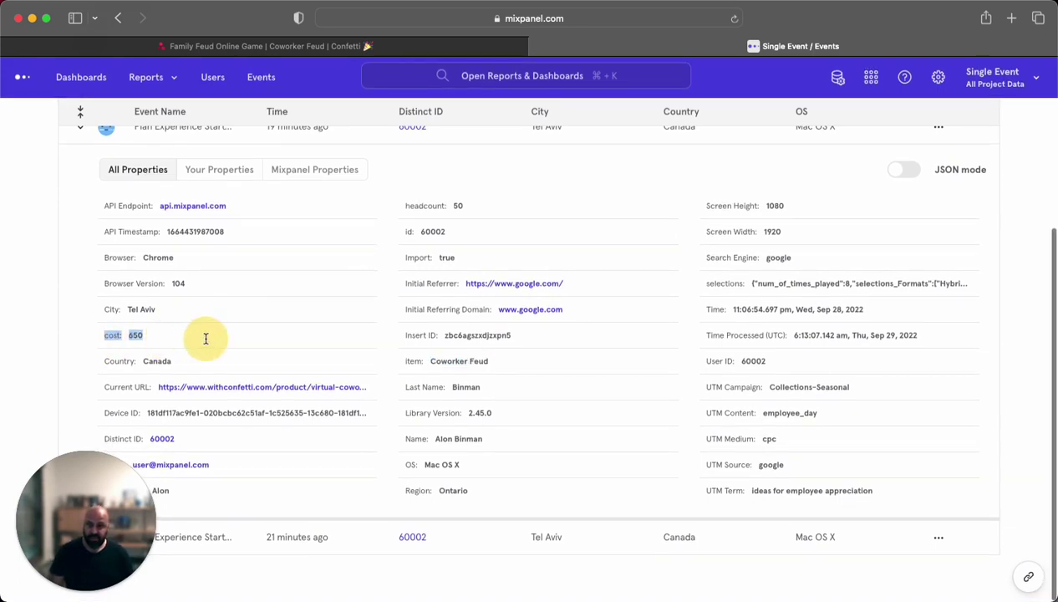
left_click_drag(394, 206, 486, 207)
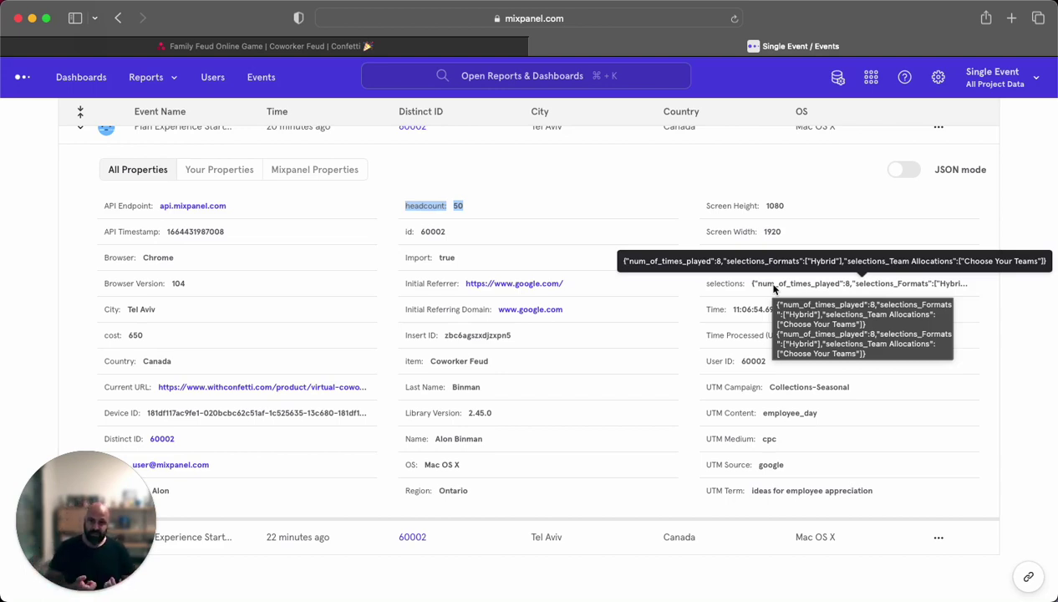
Start a new Insights report on the Plan Experience Started event
left_click(167, 86)
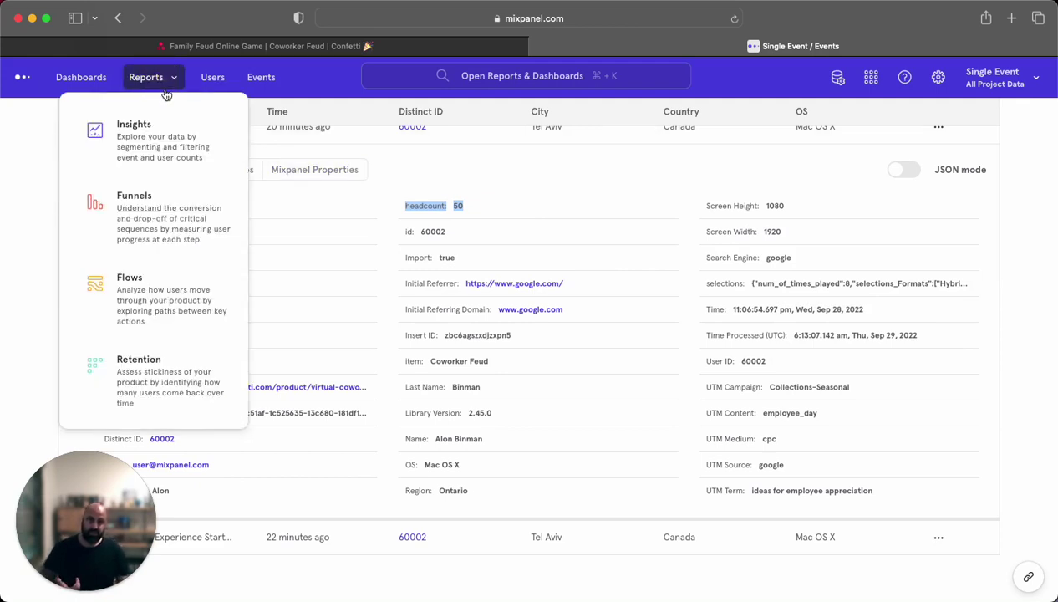
left_click(164, 141)
left_click(80, 268)
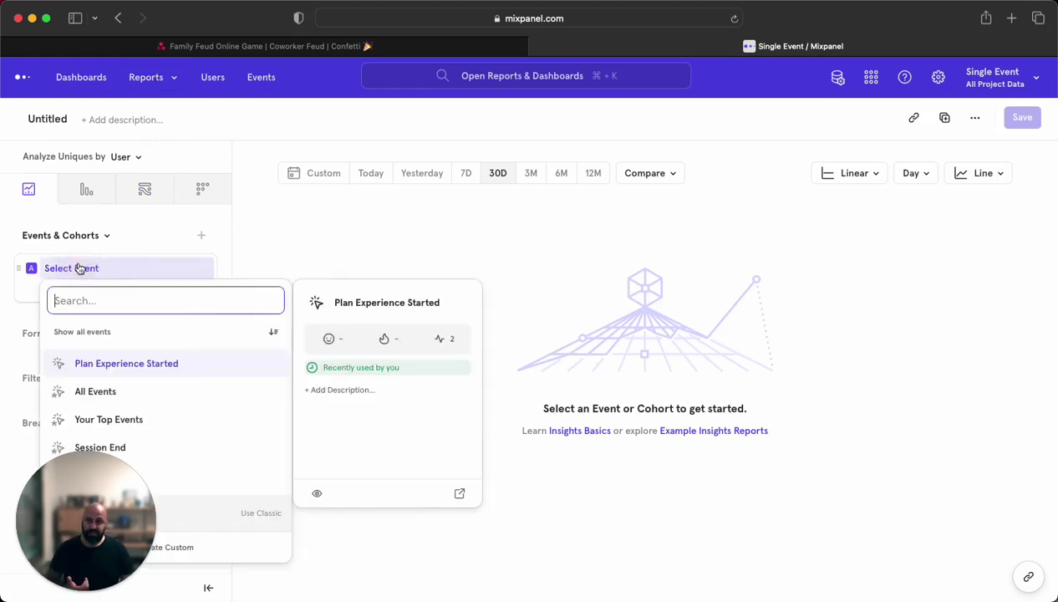
left_click(108, 363)
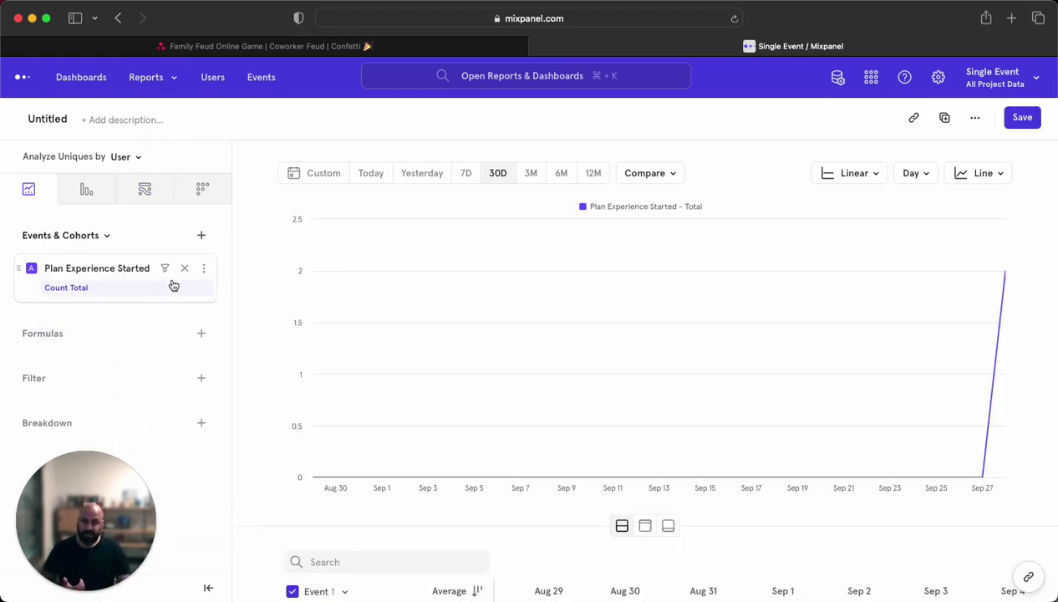
Aggregate the event by the average of its cost property, and change the averaged property to headcount
left_click(84, 290)
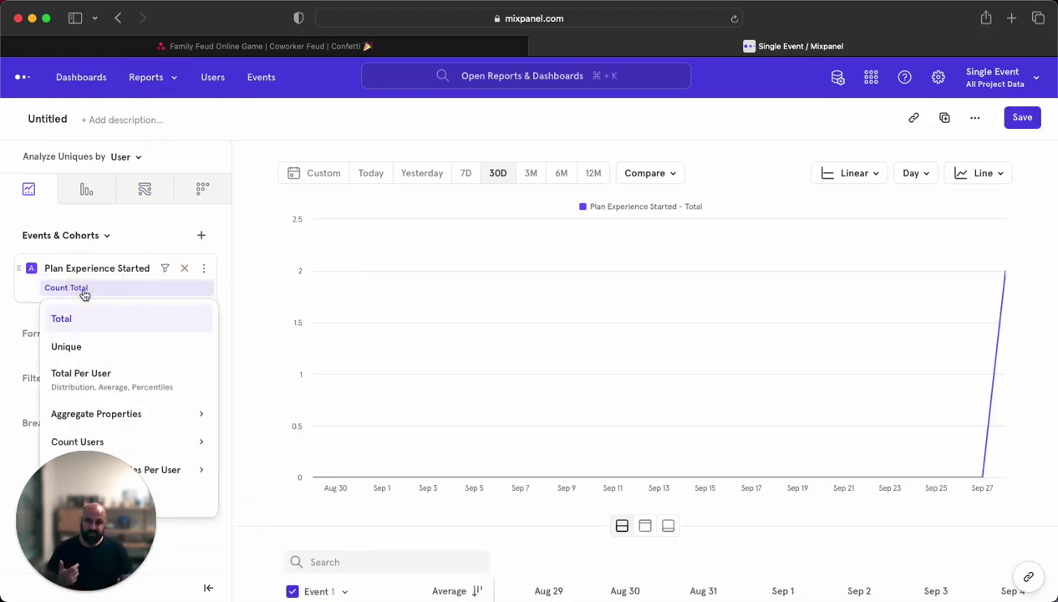
mouse_move(132, 418)
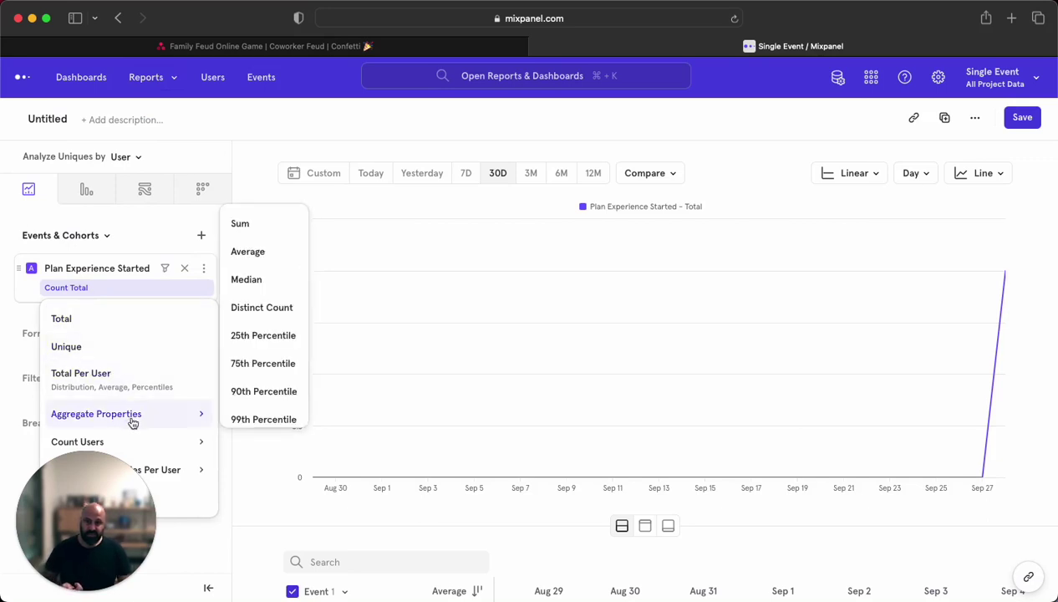
left_click(266, 256)
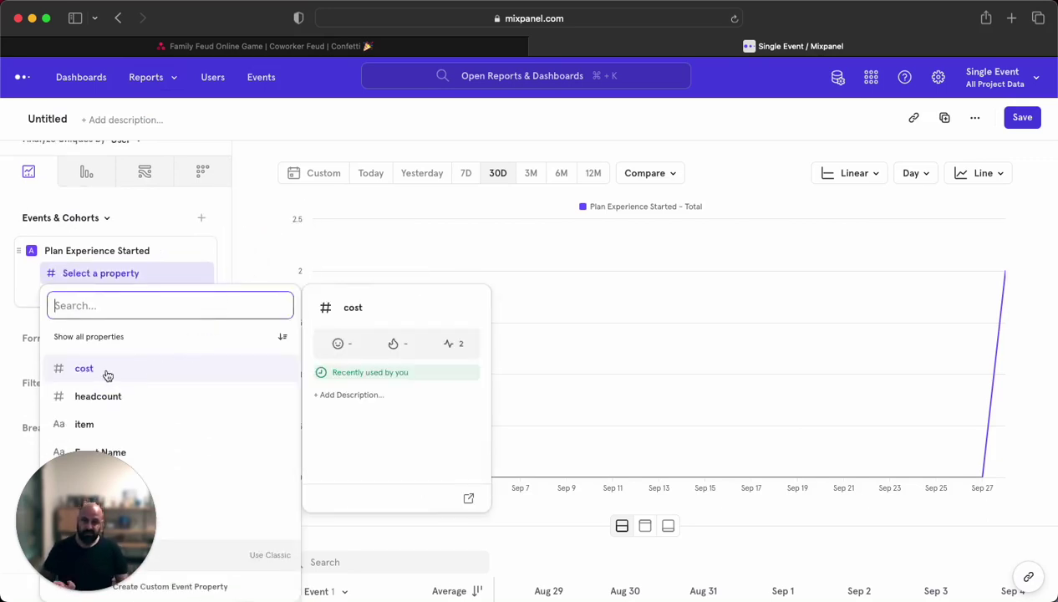
left_click(110, 371)
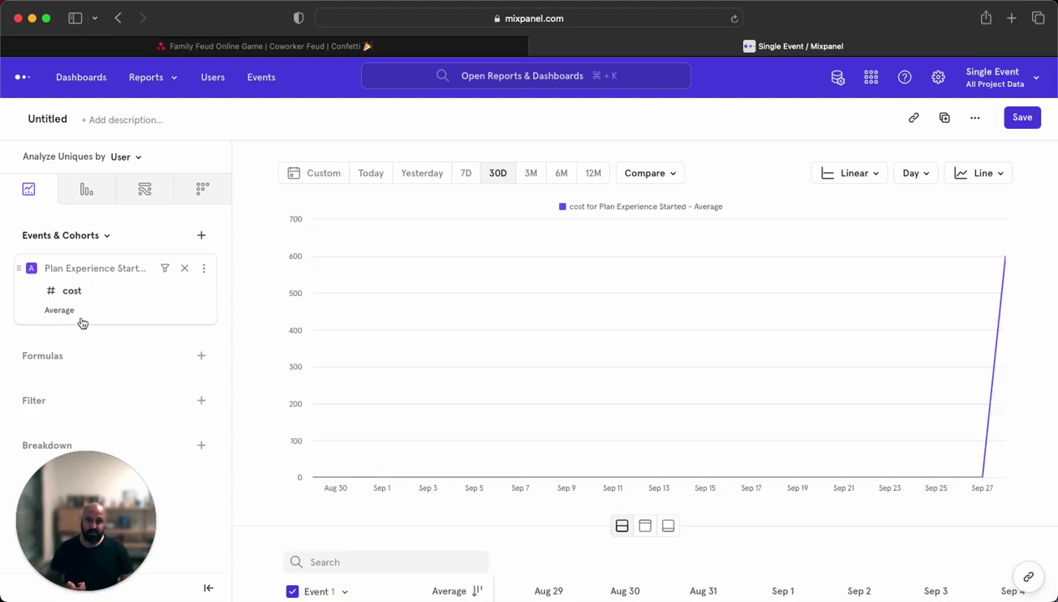
left_click(72, 294)
left_click(86, 396)
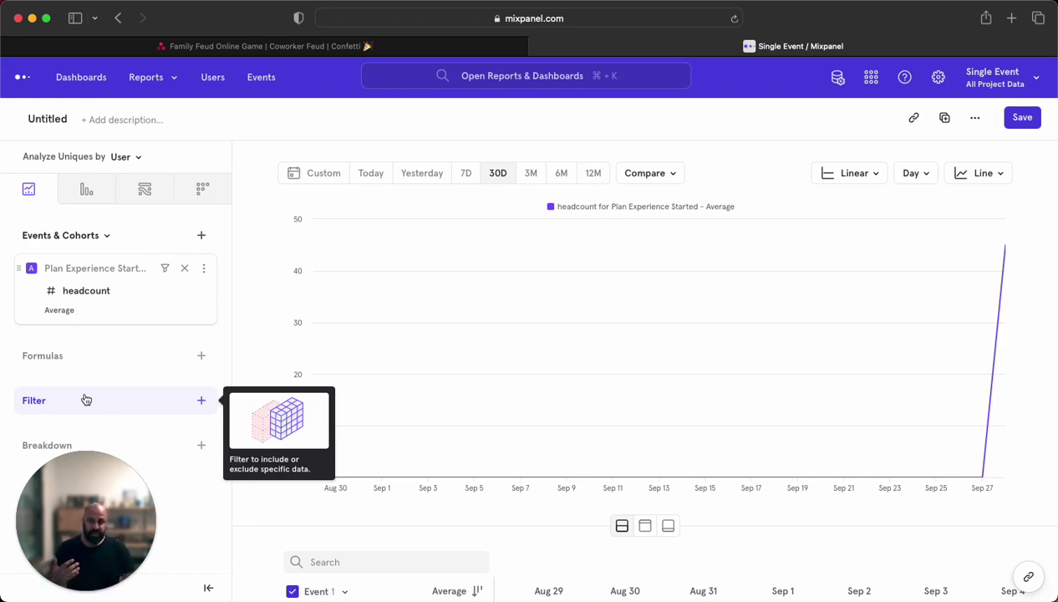
Build a Funnels report with Plan Experience Started as both the first and second step
left_click(87, 190)
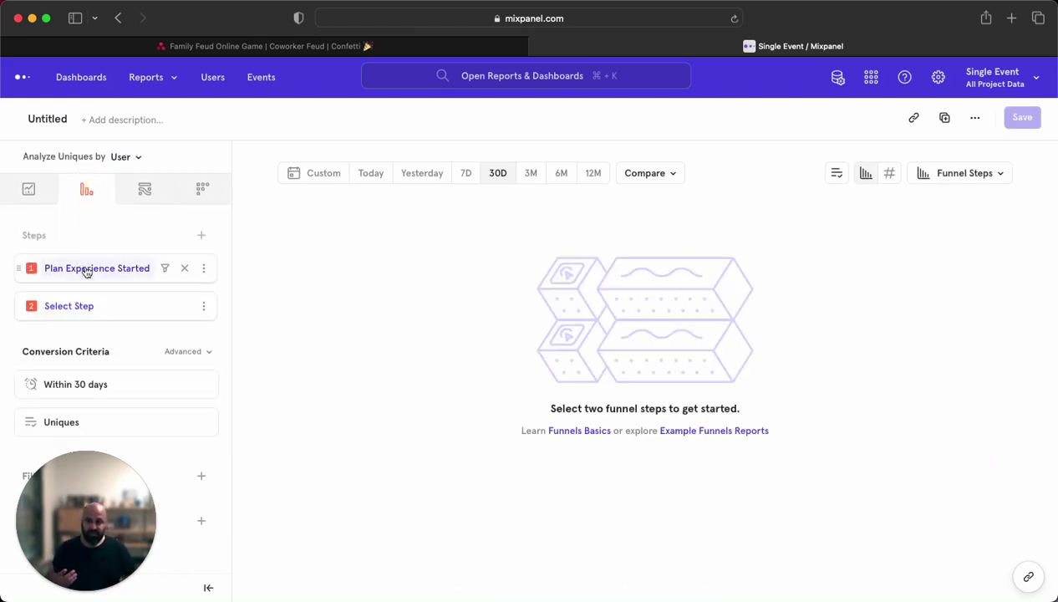
left_click(71, 307)
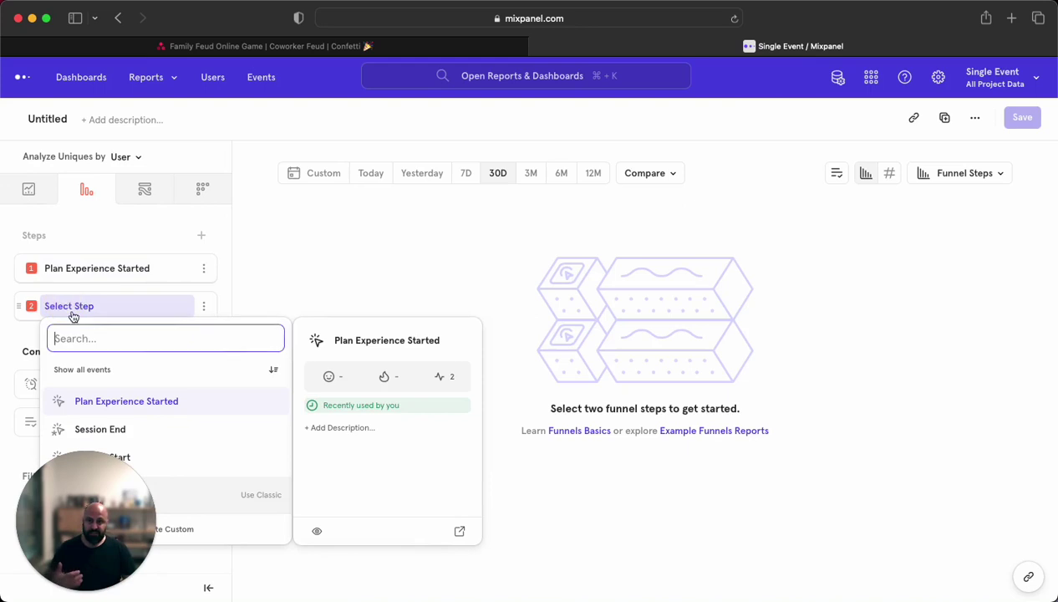
left_click(102, 405)
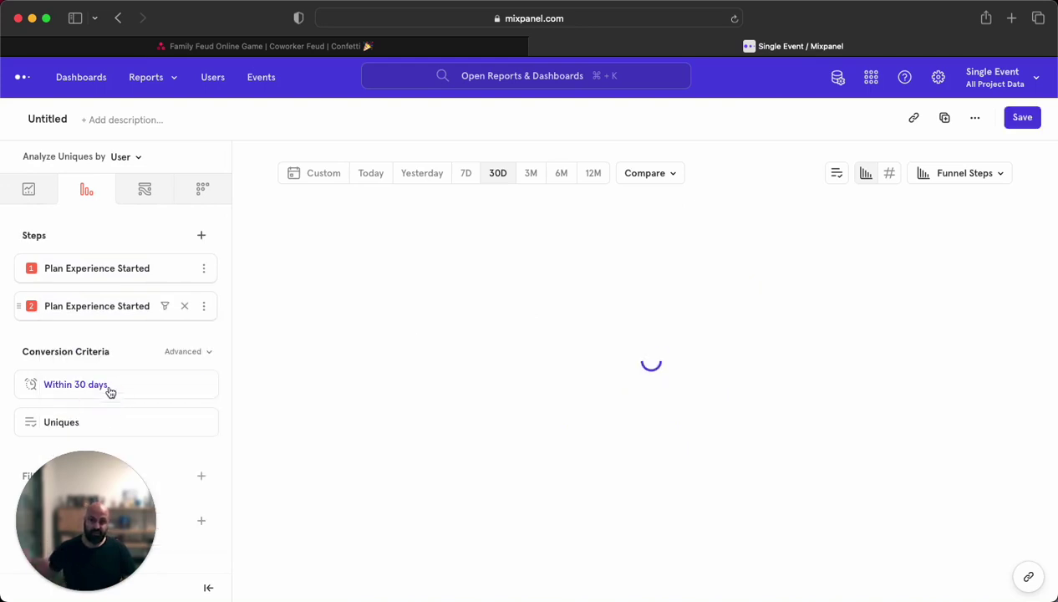
View the properties available for breaking down the funnel, and close the list without choosing one
scroll(126, 350, "down", 1)
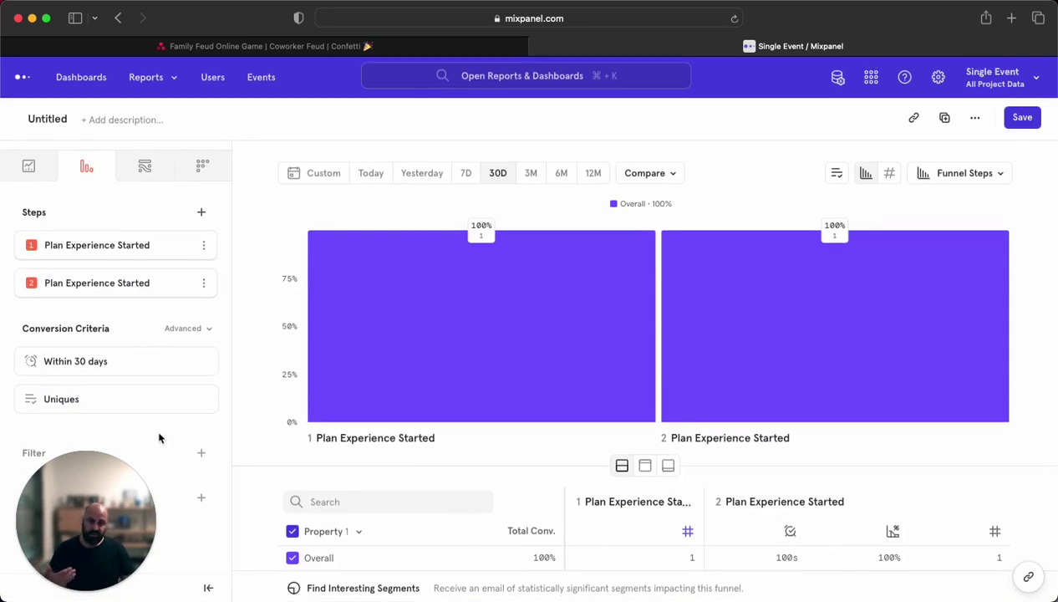
left_click(188, 500)
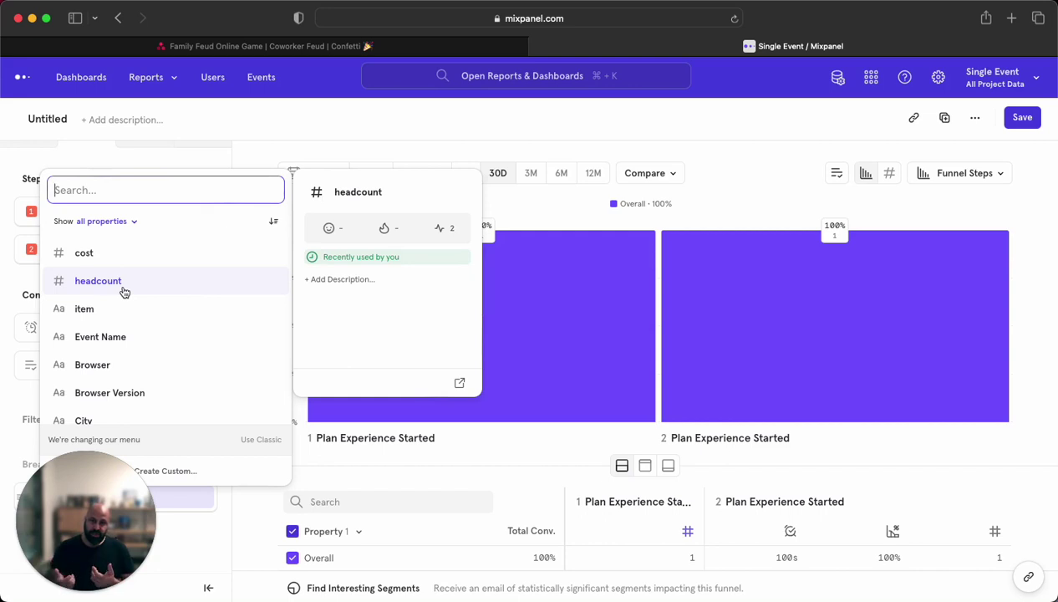
left_click(273, 143)
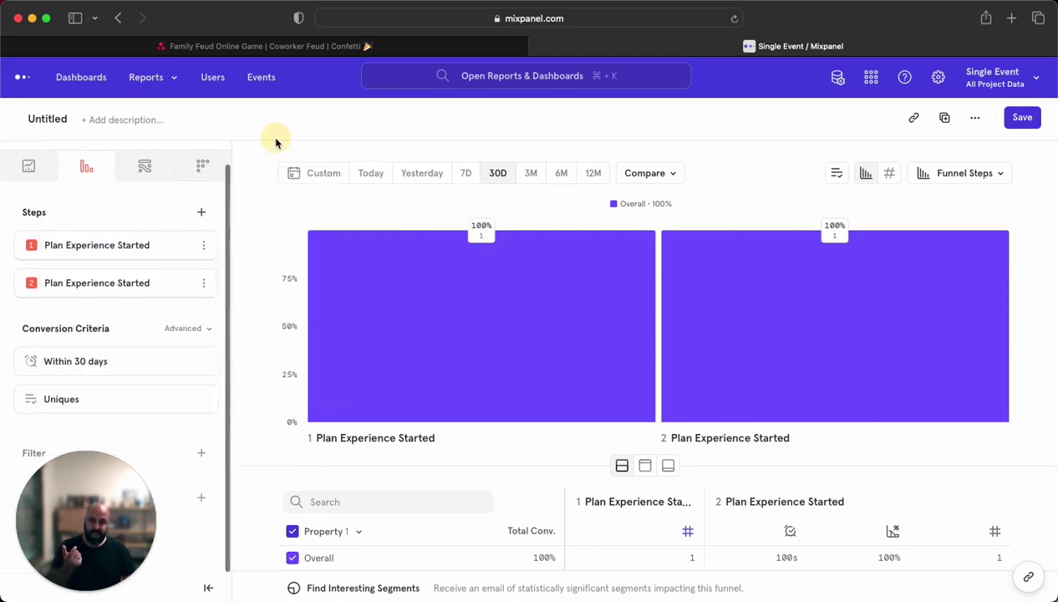